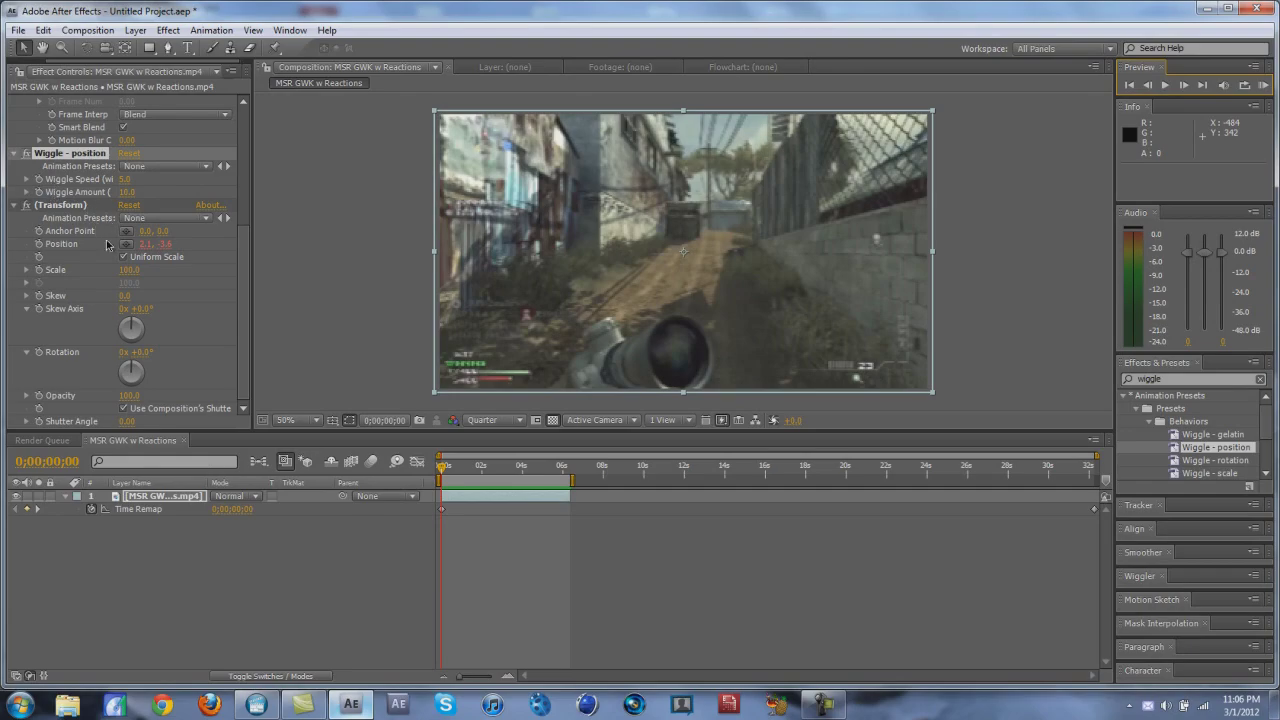
Show the Project items and RAM-preview the MSR GWK w Reactions composition, then stop playback.
{"action": "scroll", "coordinate": [64, 230], "scroll_direction": "up", "scroll_amount": 2}
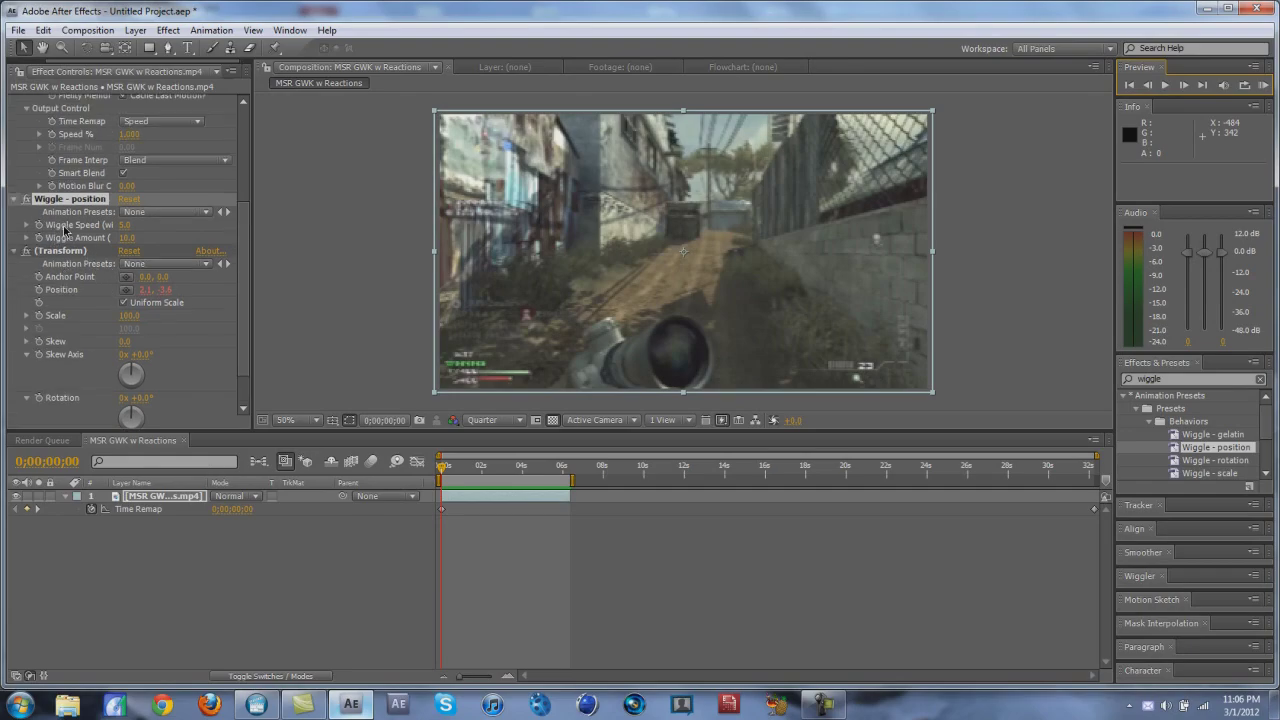
{"action": "scroll", "coordinate": [115, 183], "scroll_direction": "up", "scroll_amount": 6}
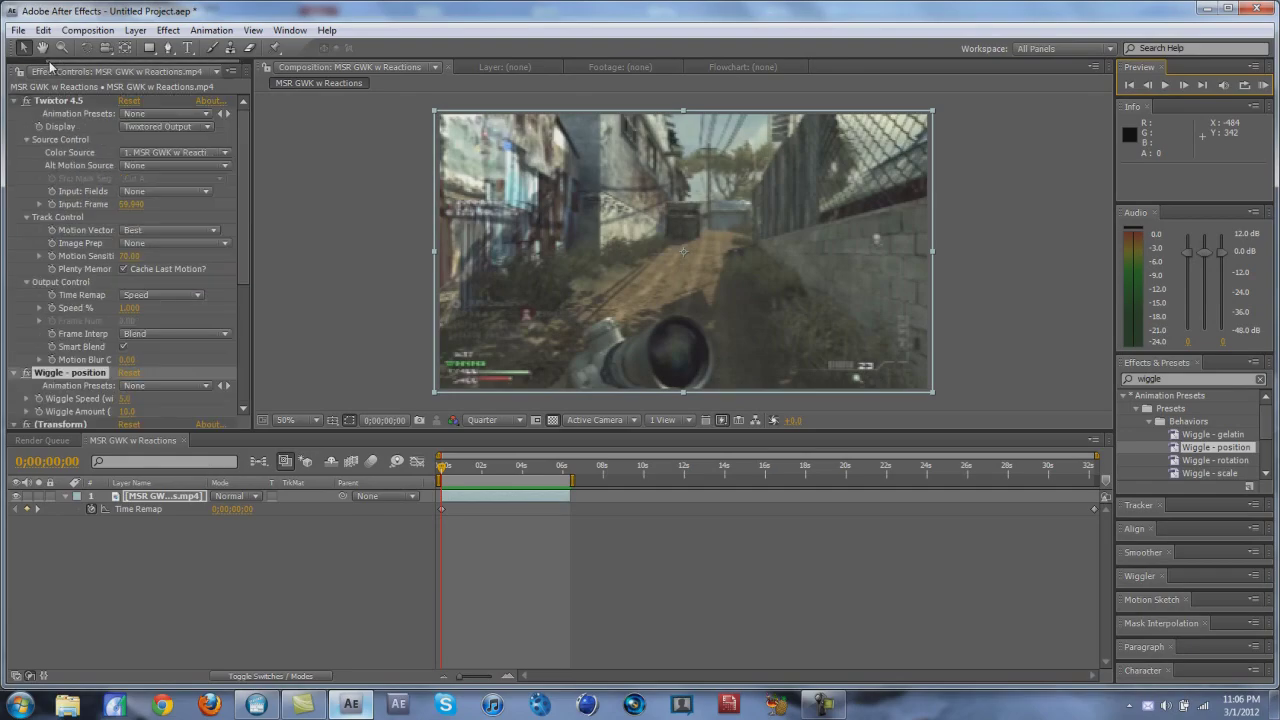
{"action": "left_click", "coordinate": [28, 71]}
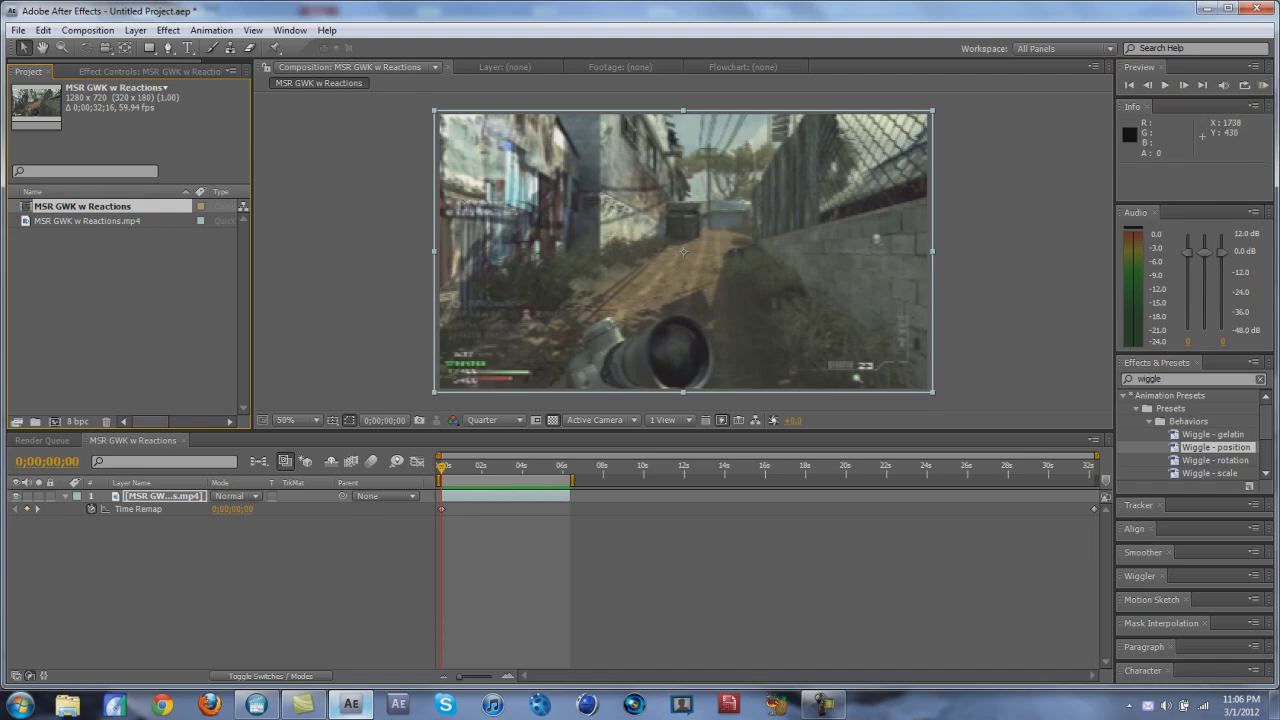
{"action": "left_click", "coordinate": [1263, 87]}
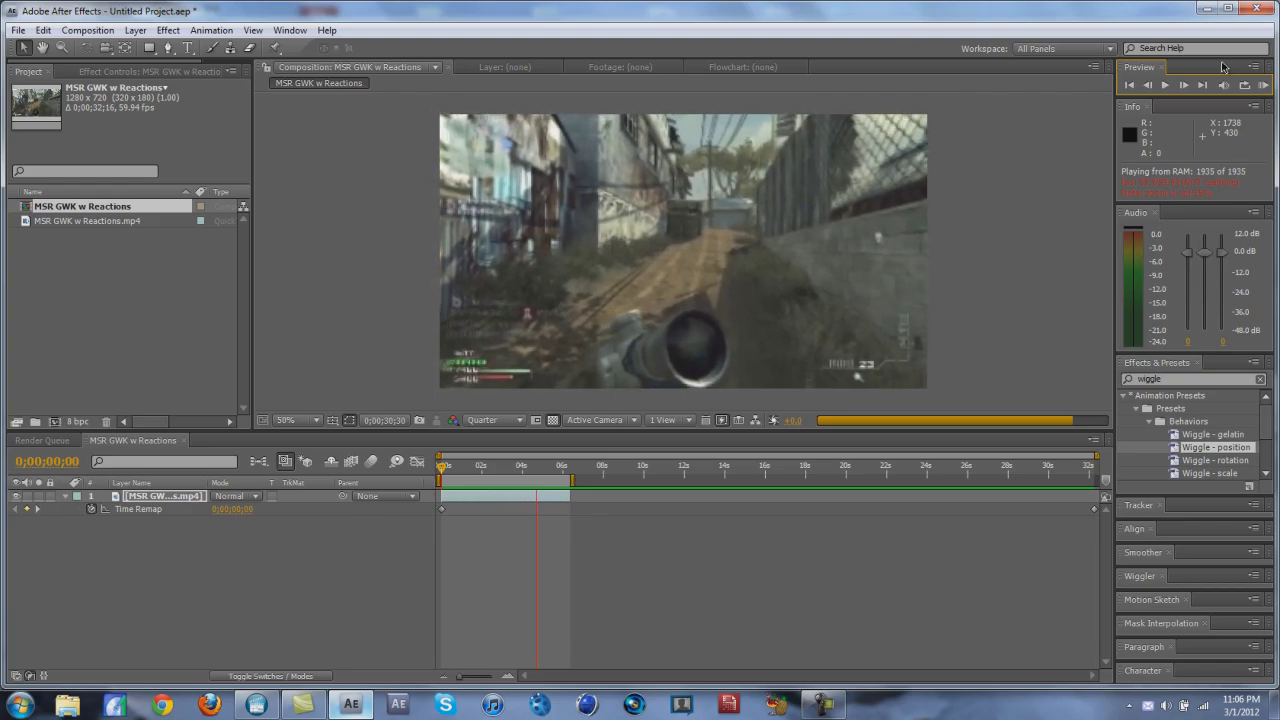
{"action": "key", "text": "space"}
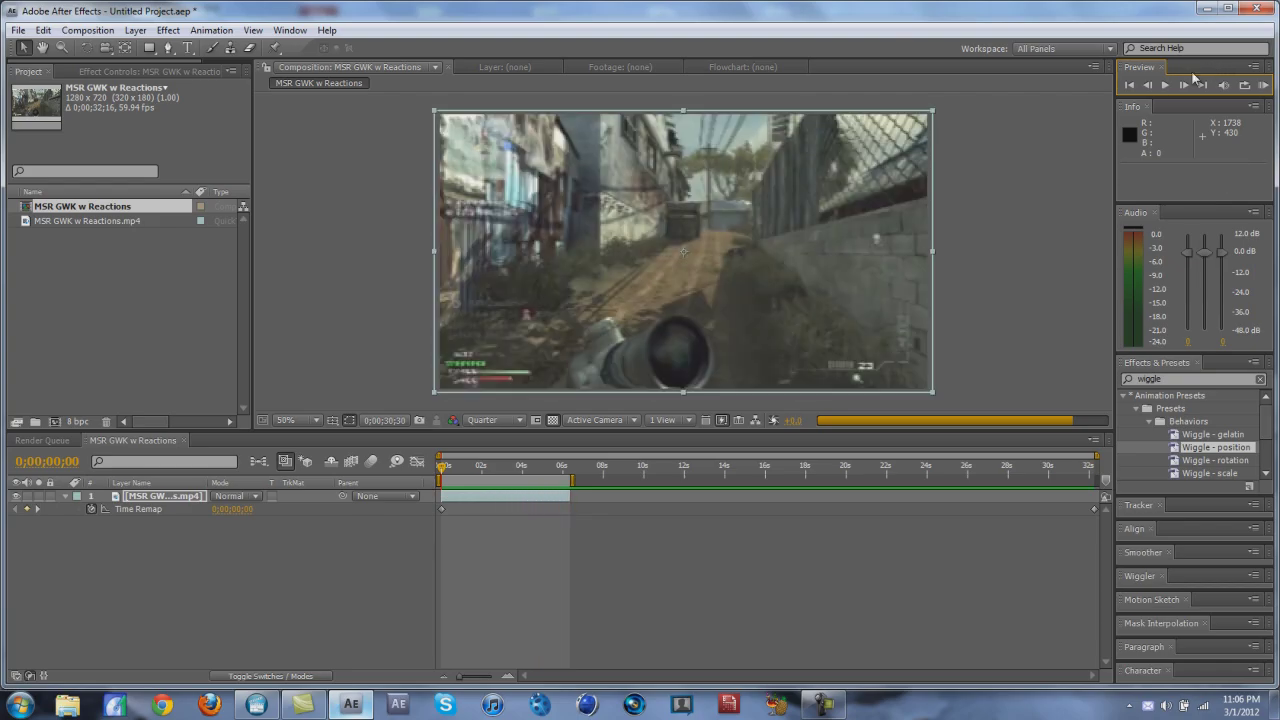
Delete the Twixtor 4.5, Wiggle - position and Transform effects from the gameplay layer.
{"action": "left_click", "coordinate": [65, 496]}
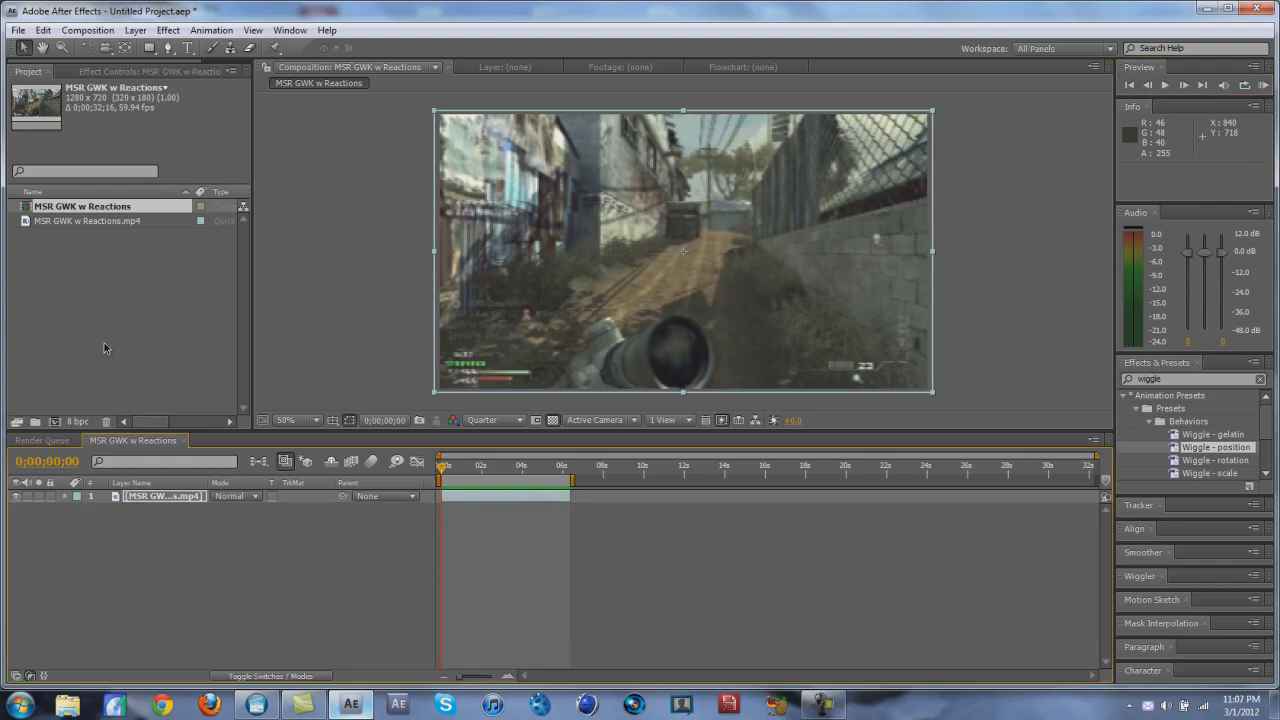
{"action": "left_click", "coordinate": [140, 71]}
{"action": "left_click", "coordinate": [24, 101]}
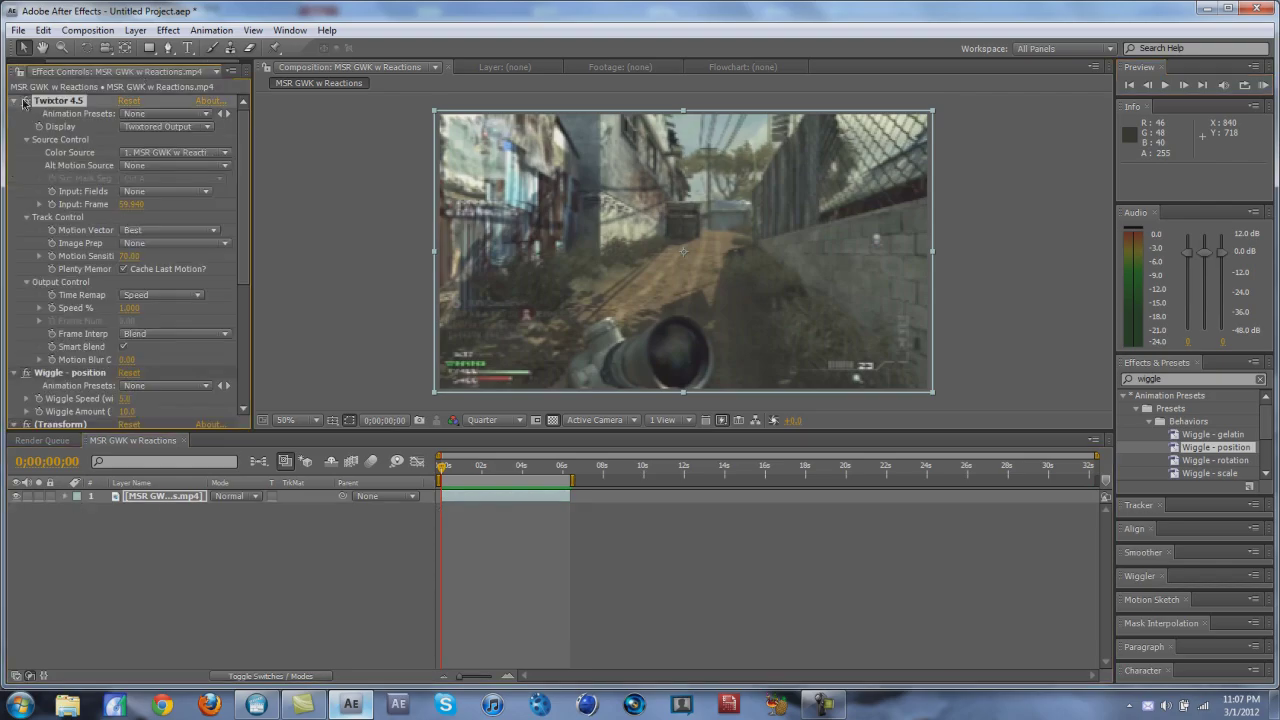
{"action": "key", "text": "Delete"}
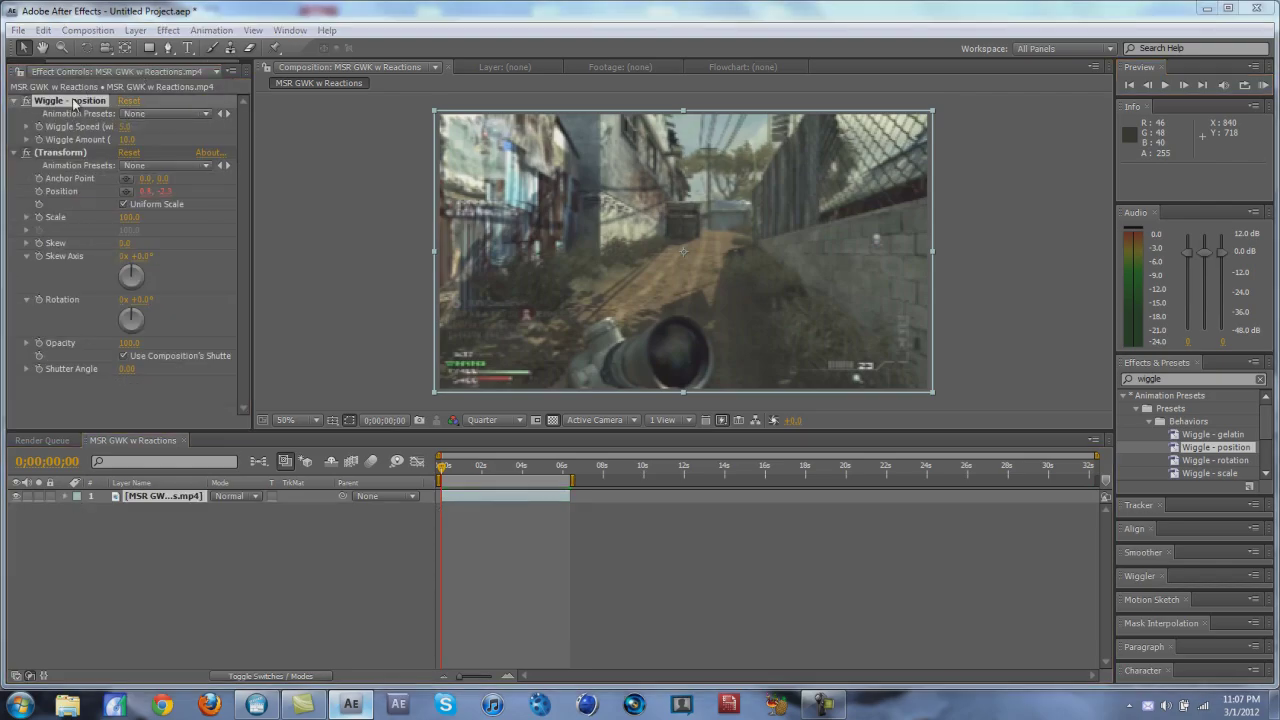
{"action": "key", "text": "Delete"}
{"action": "left_click", "coordinate": [771, 444]}
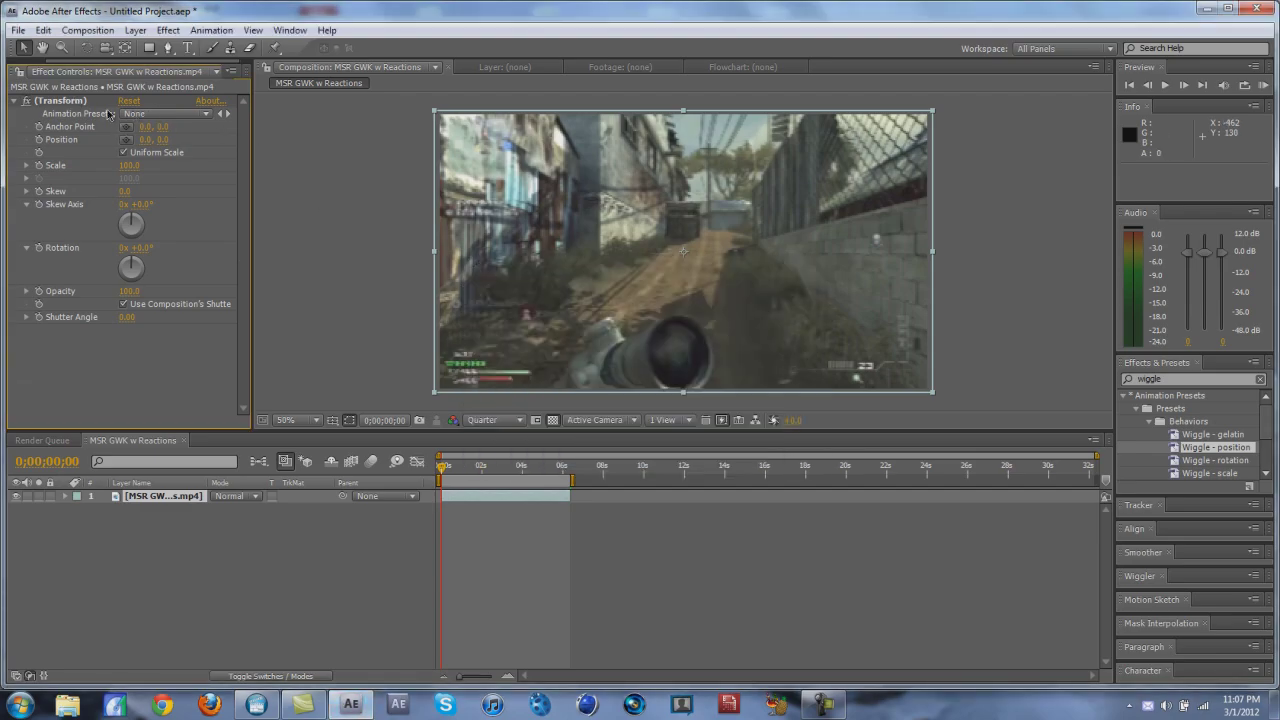
{"action": "key", "text": "Delete"}
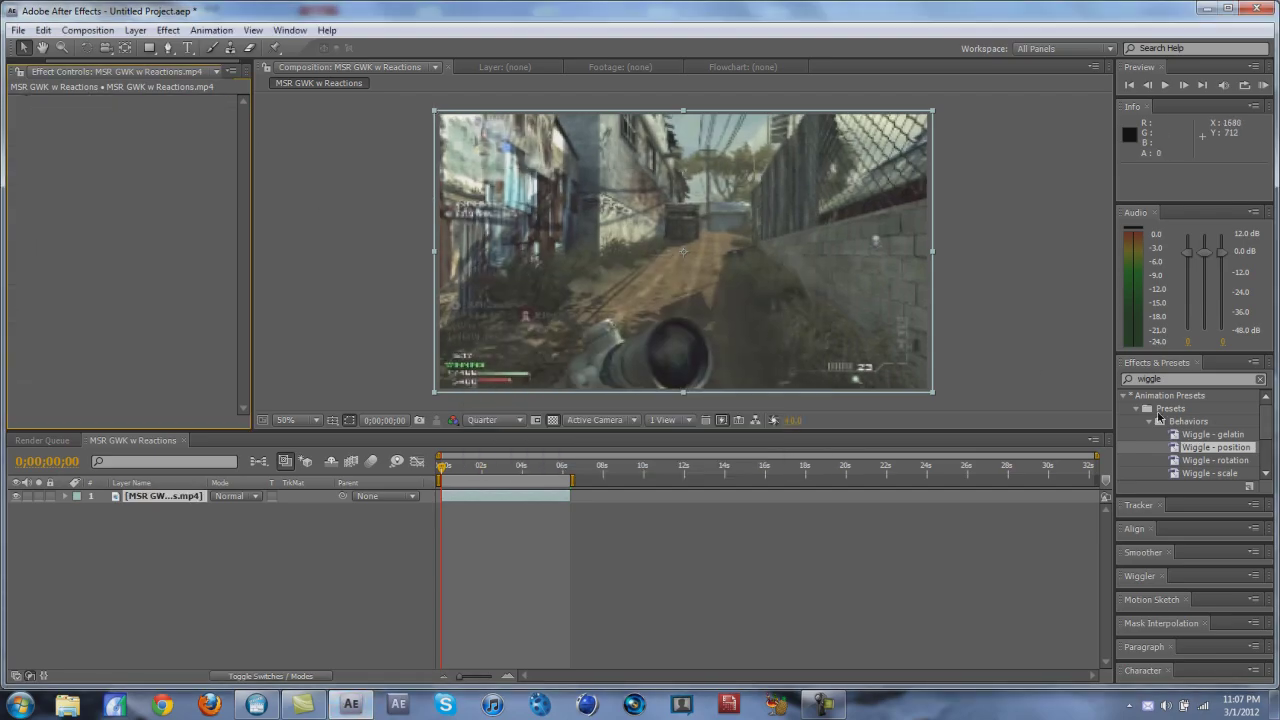
Search 'wiggle' in Effects & Presets and apply Wiggle - position to the gameplay layer.
{"action": "left_click", "coordinate": [1180, 380]}
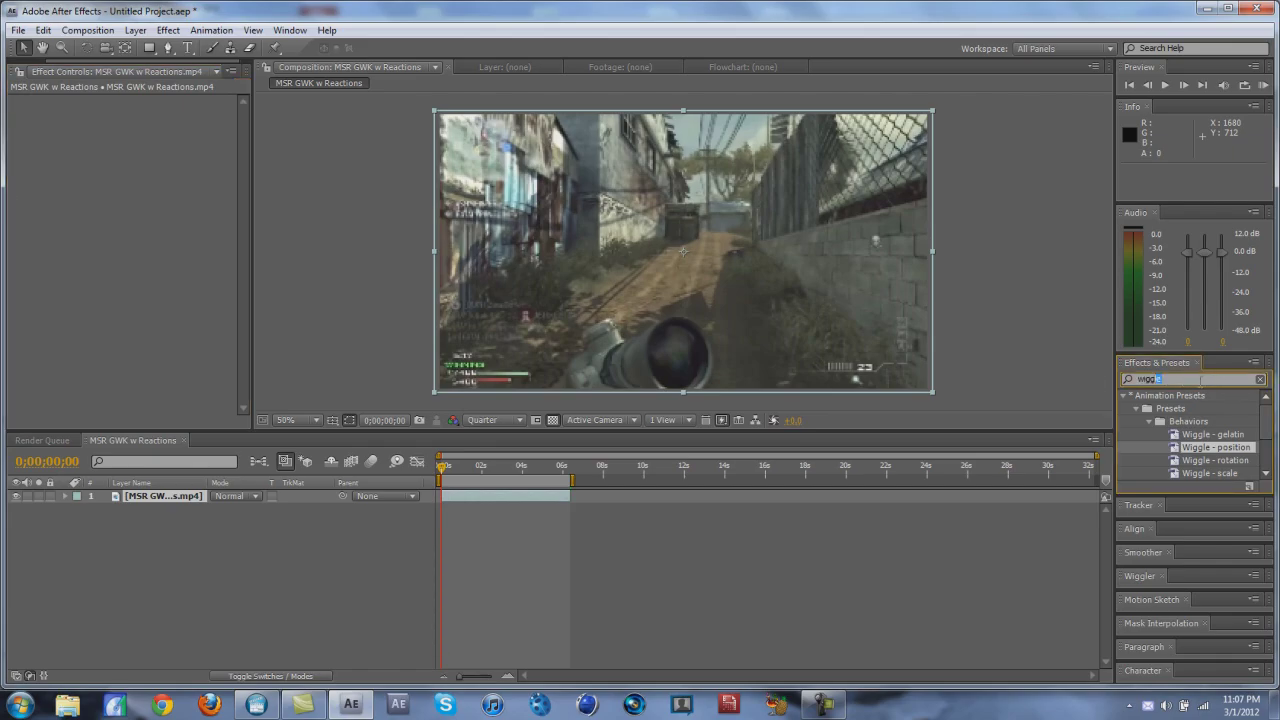
{"action": "double_click", "coordinate": [1157, 379]}
{"action": "type", "text": "wiggle"}
{"action": "left_click", "coordinate": [1224, 452]}
{"action": "left_click_drag", "start_coordinate": [1224, 452], "coordinate": [465, 495]}
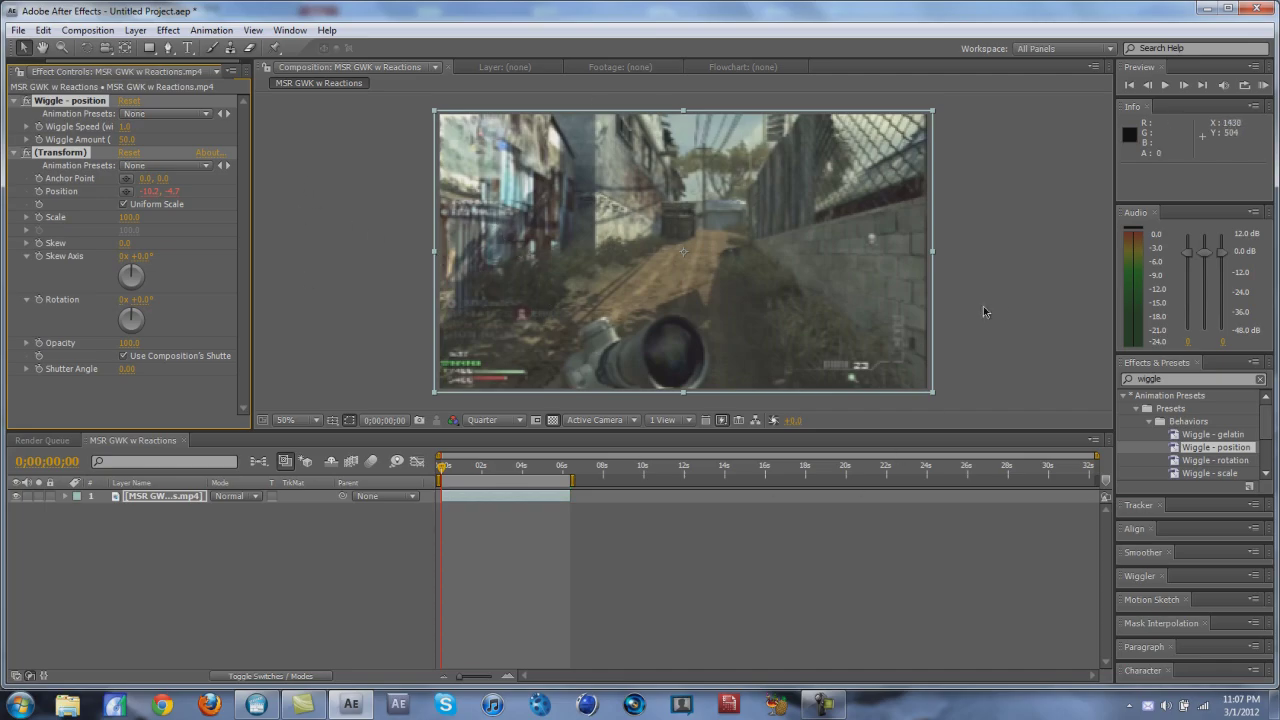
Lower Wiggle Amount to 5.0 and scrub the clip from the start to check the lighter shake.
{"action": "key", "text": "space"}
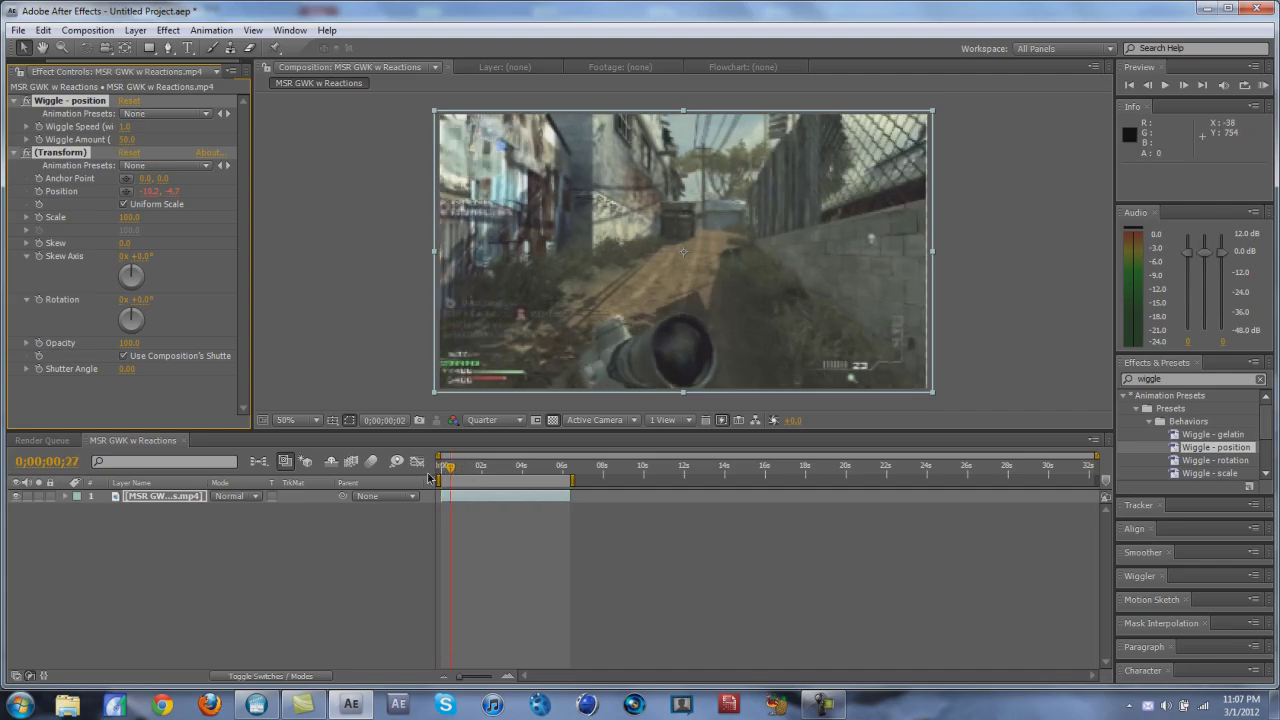
{"action": "key", "text": "space"}
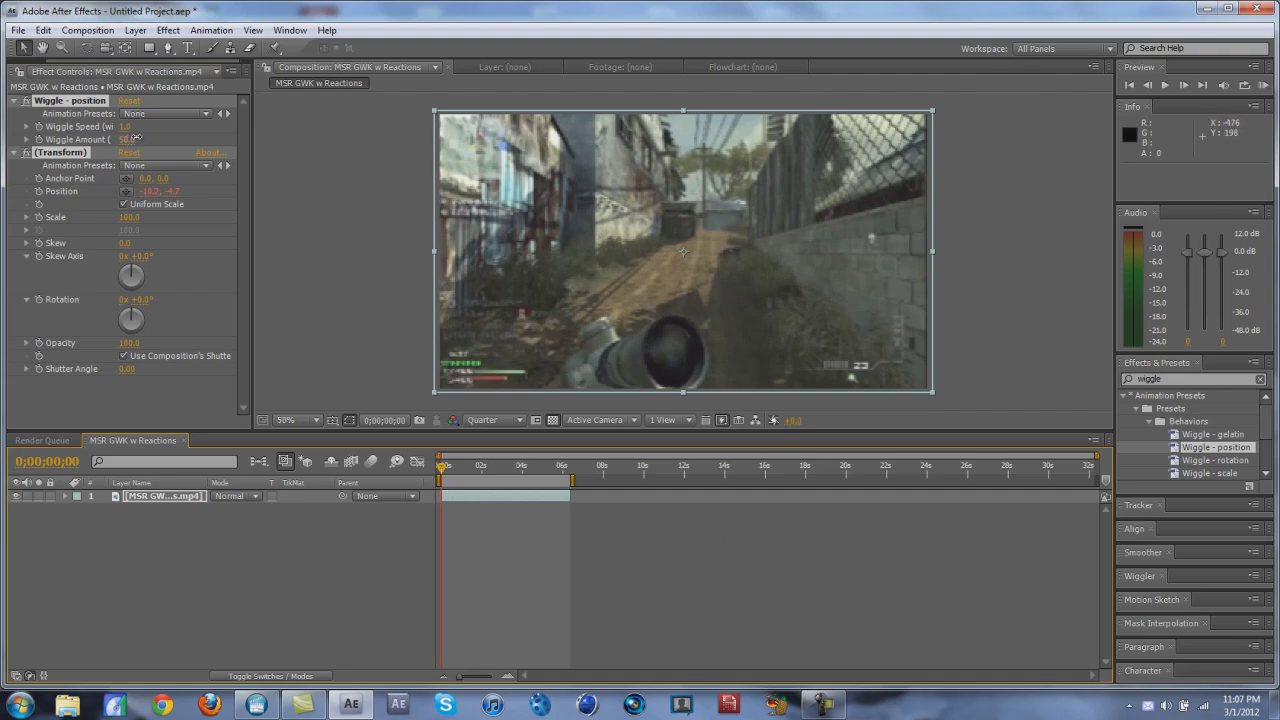
{"action": "left_click_drag", "start_coordinate": [133, 138], "coordinate": [118, 163]}
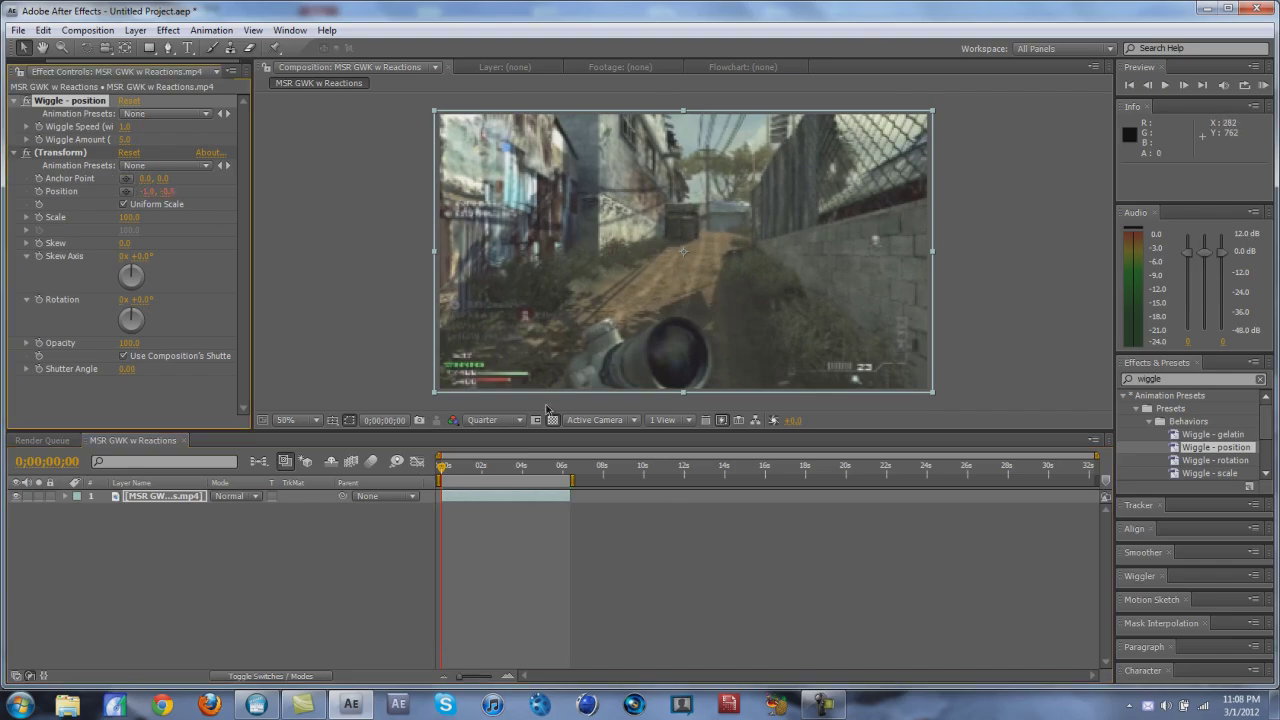
{"action": "left_click_drag", "start_coordinate": [443, 467], "coordinate": [460, 473]}
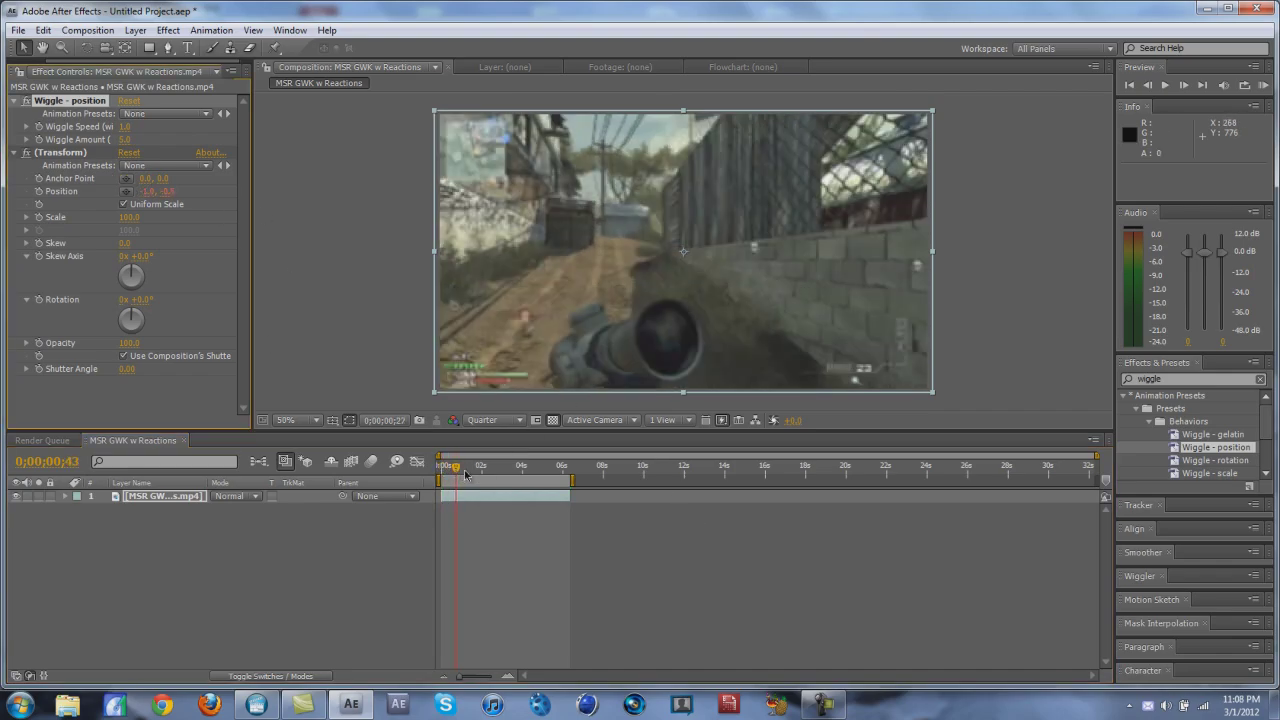
{"action": "key", "text": "Home"}
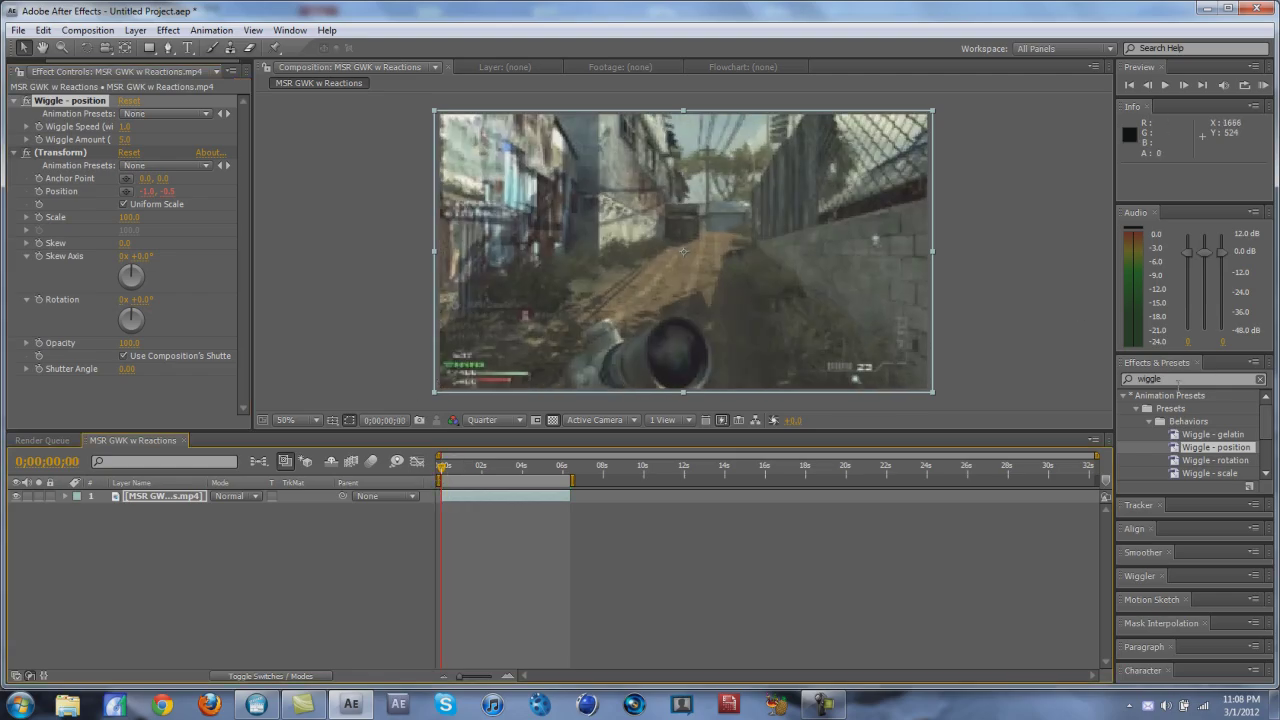
{"action": "left_click", "coordinate": [1178, 380]}
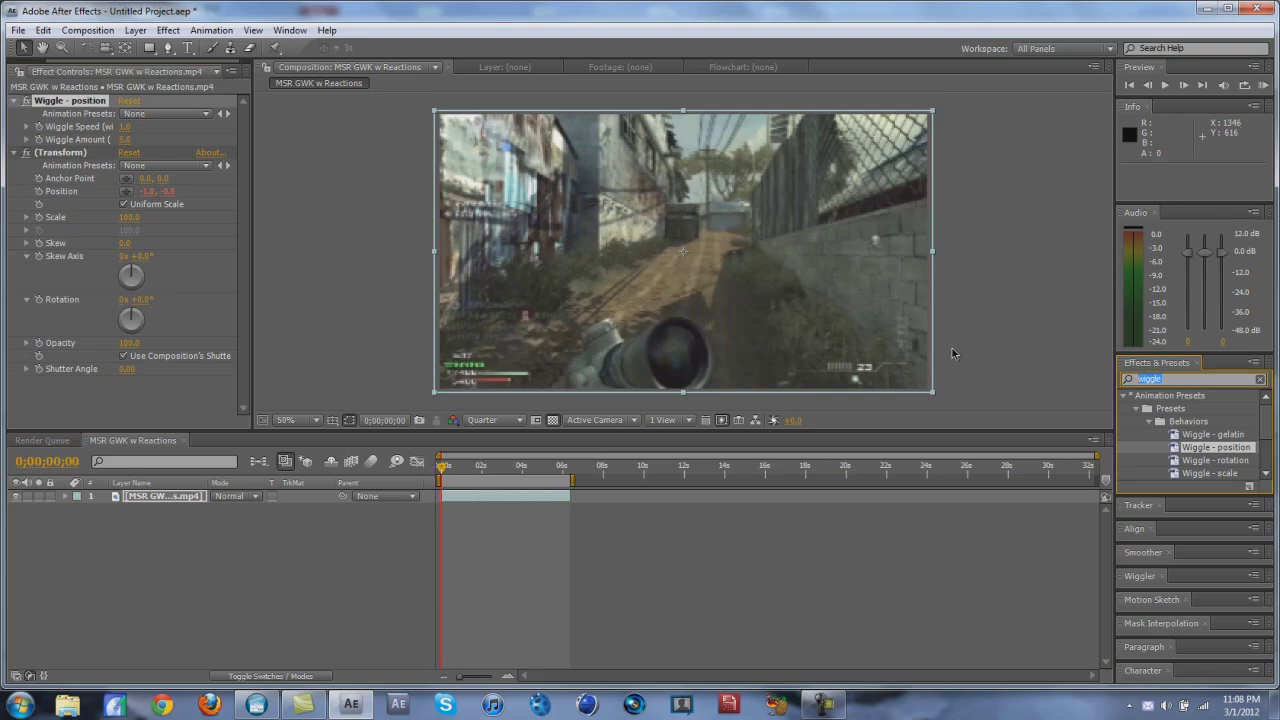
Apply Twixtor 4.5 to the gameplay layer with Input: Frame rate 59.94.
{"action": "type", "text": "twixtor"}
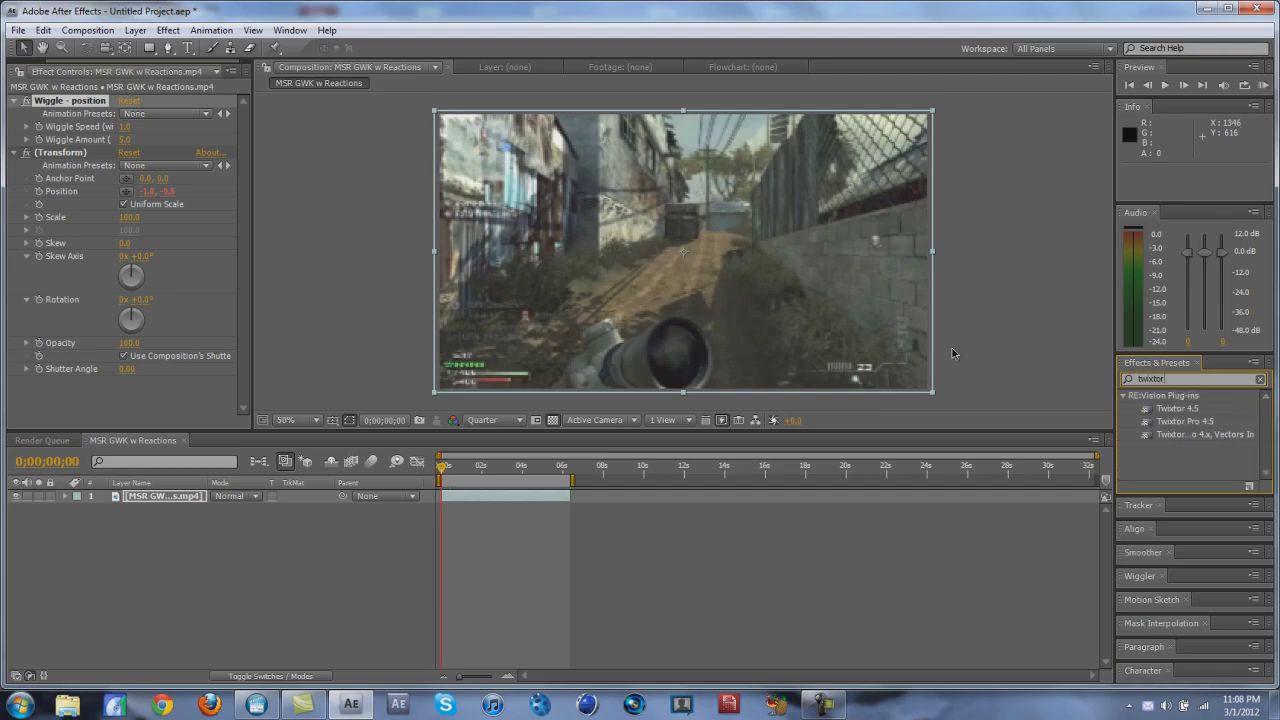
{"action": "left_click_drag", "start_coordinate": [1187, 409], "coordinate": [526, 502]}
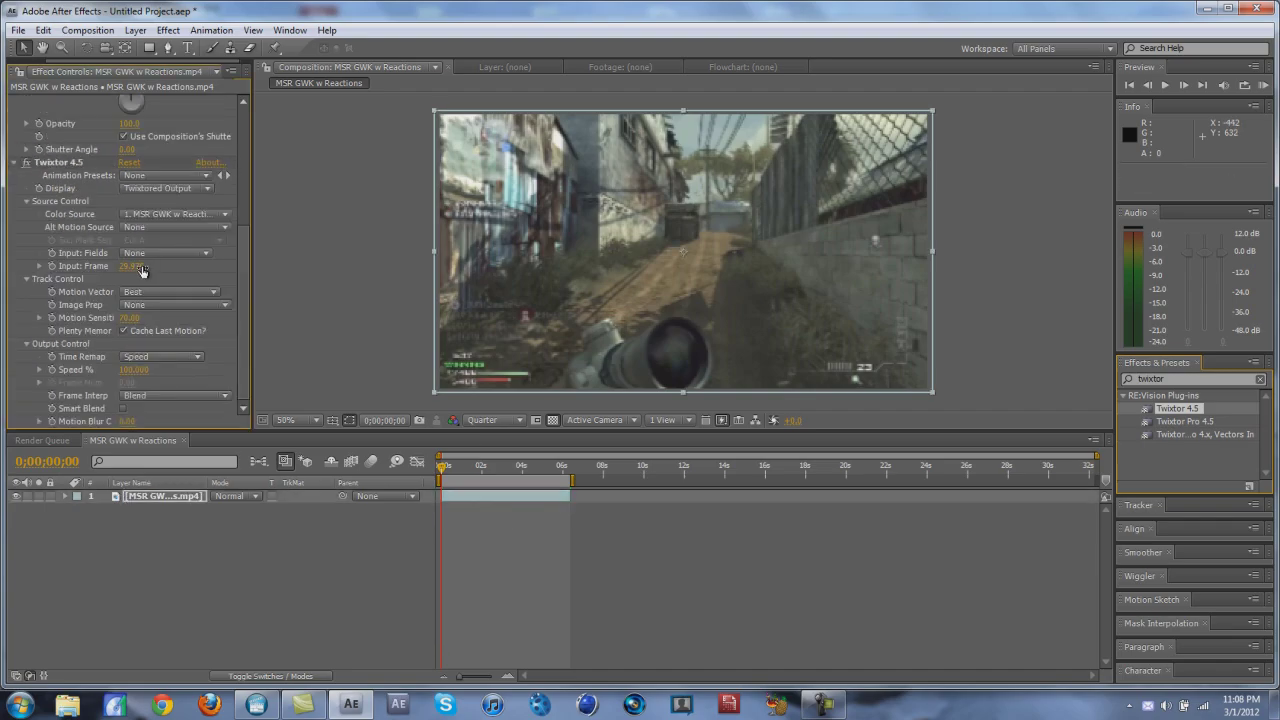
{"action": "left_click", "coordinate": [140, 268]}
{"action": "type", "text": "59.94"}
{"action": "key", "text": "Return"}
Turn on Twixtor's Smart Blend and set Speed % to 1.
{"action": "left_click", "coordinate": [123, 408]}
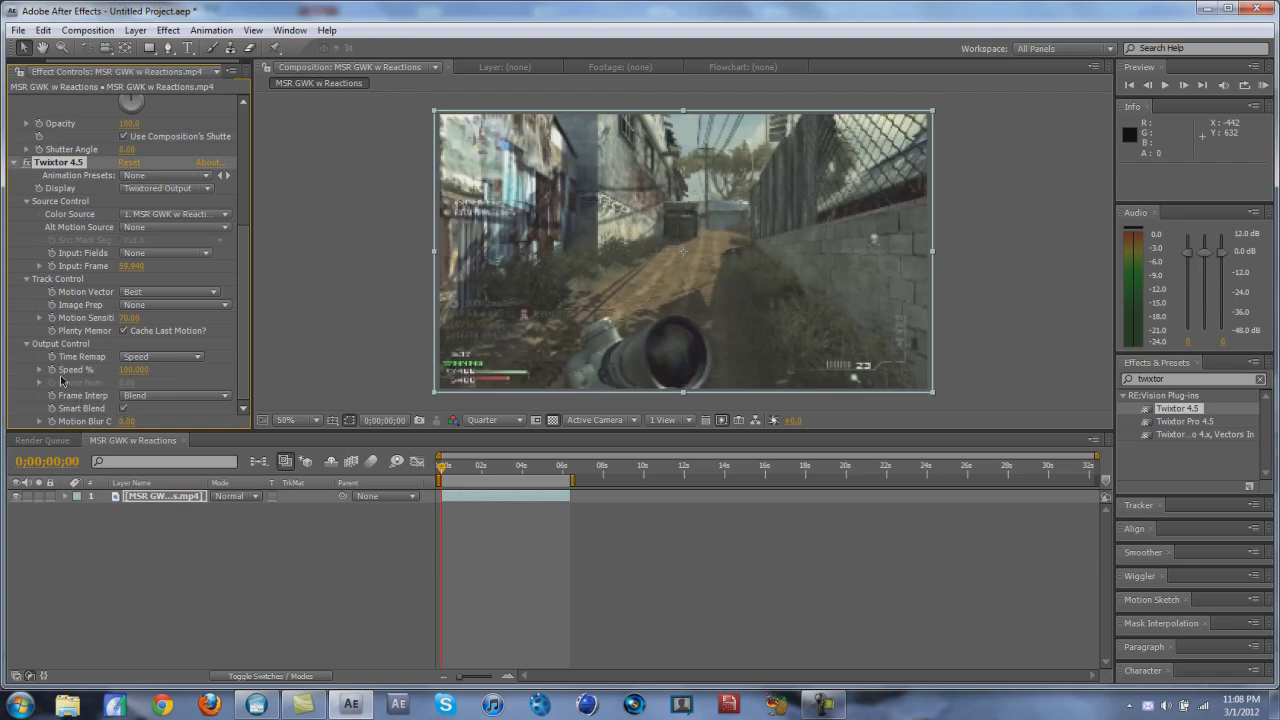
{"action": "left_click", "coordinate": [131, 370]}
{"action": "key", "text": "Return"}
{"action": "scroll", "coordinate": [82, 245], "scroll_direction": "up", "scroll_amount": 5}
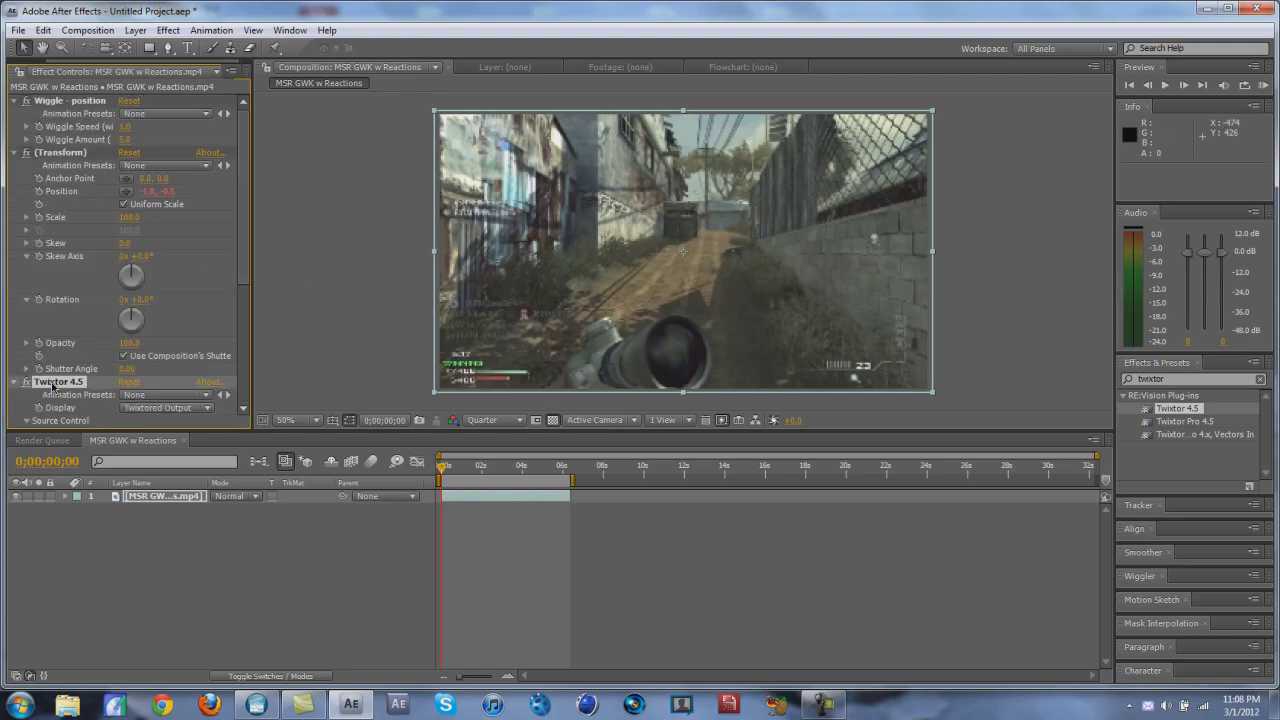
{"action": "left_click", "coordinate": [14, 152]}
Move Twixtor 4.5 above Wiggle - position in the effect stack.
{"action": "left_click", "coordinate": [14, 101]}
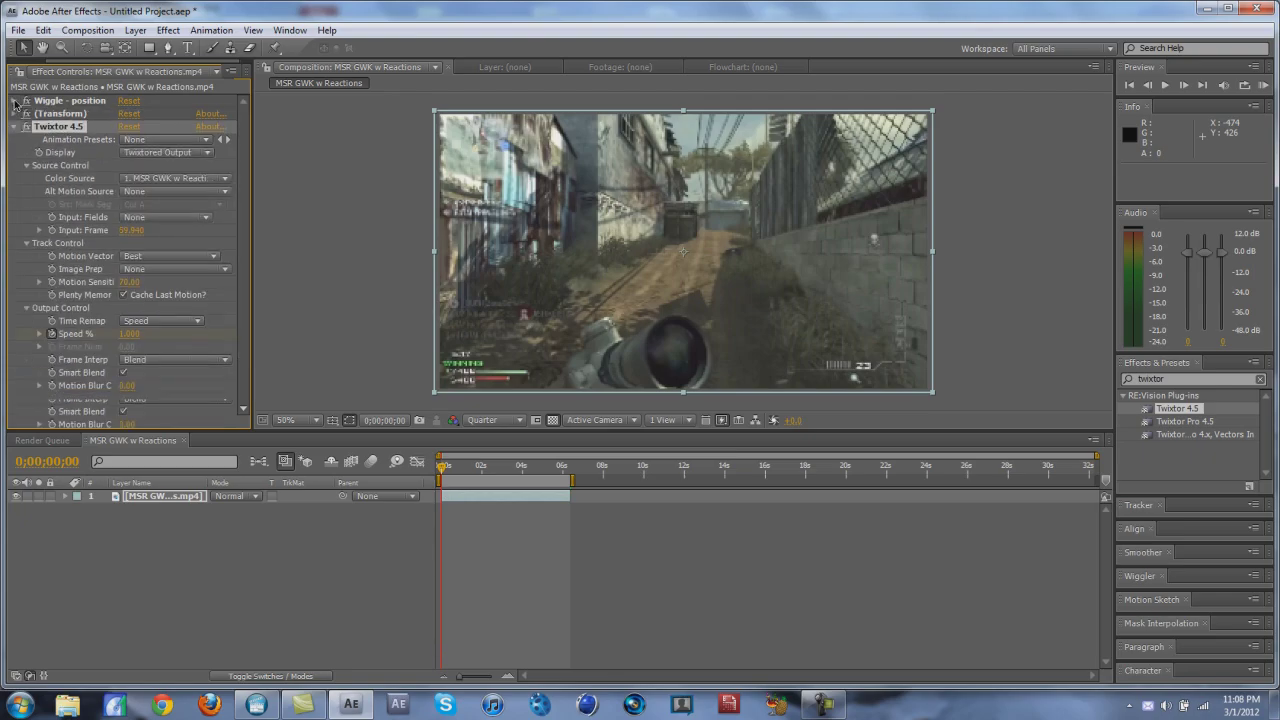
{"action": "left_click_drag", "start_coordinate": [55, 127], "coordinate": [16, 100]}
{"action": "left_click", "coordinate": [14, 101]}
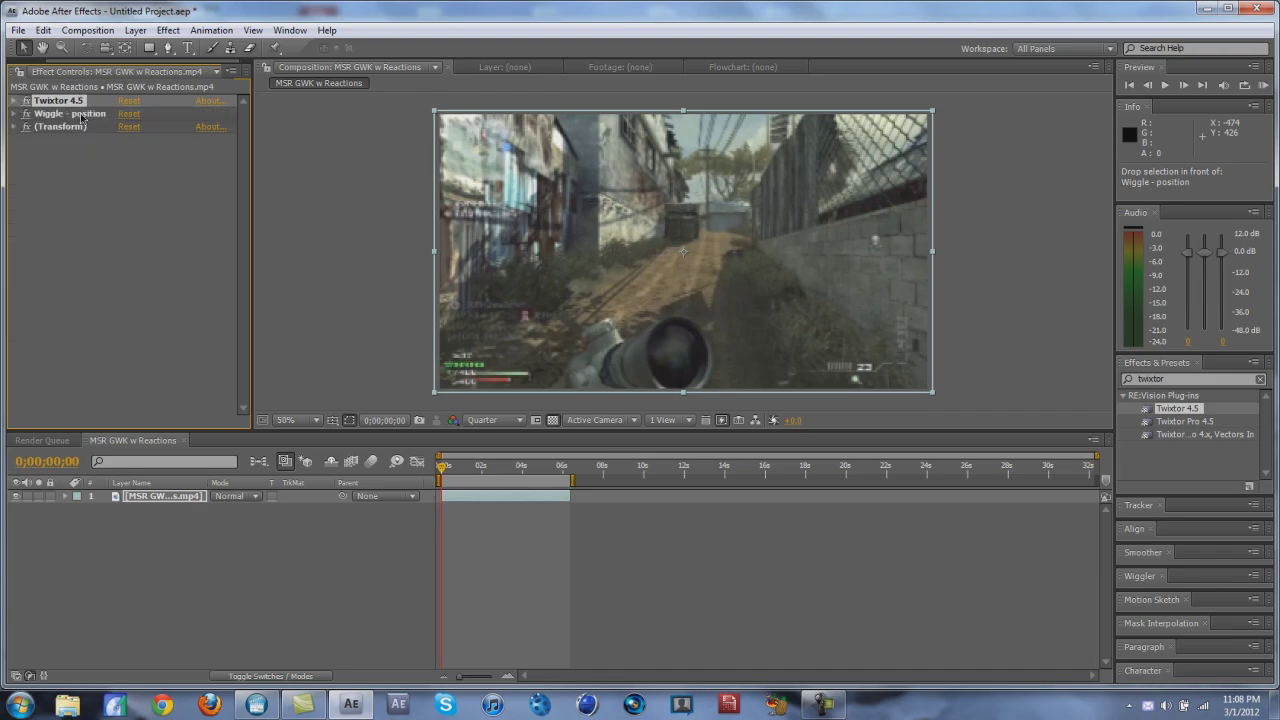
{"action": "left_click", "coordinate": [15, 114]}
Set Wiggle Speed 2.0 and Wiggle Amount 7.0, and resize the layer slightly to 101%.
{"action": "left_click", "coordinate": [124, 140]}
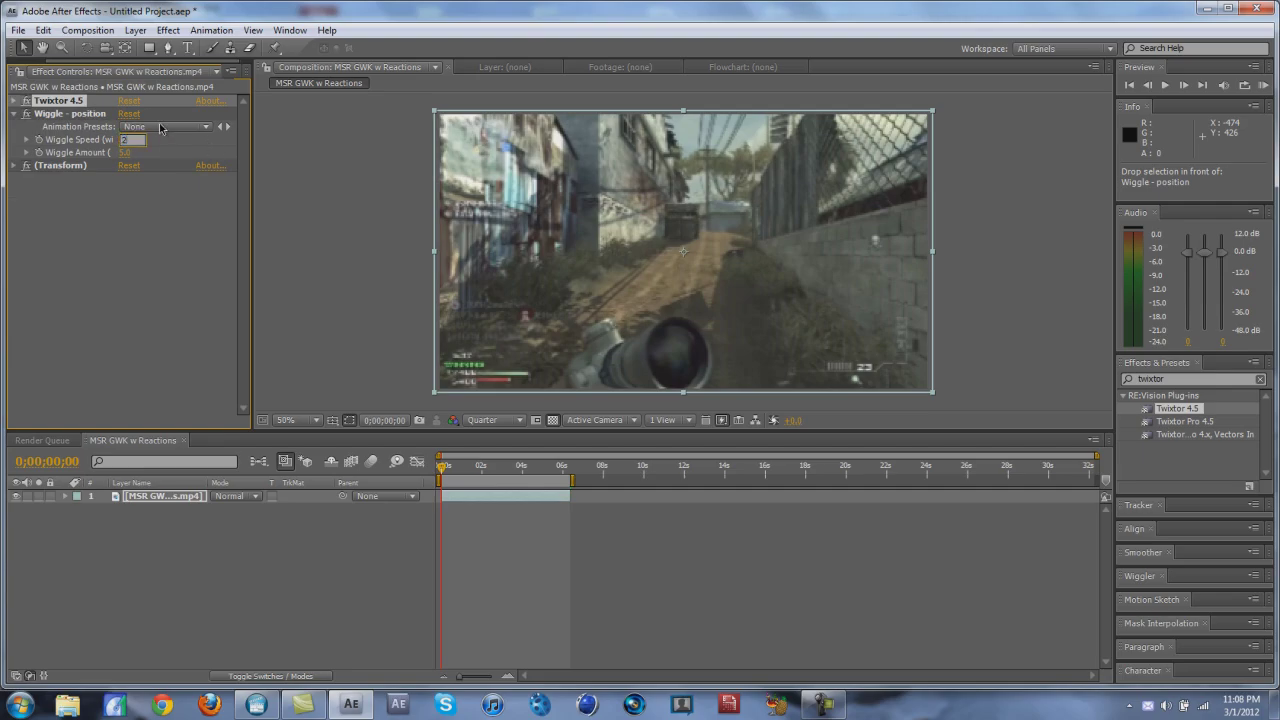
{"action": "key", "text": "Return"}
{"action": "left_click", "coordinate": [125, 152]}
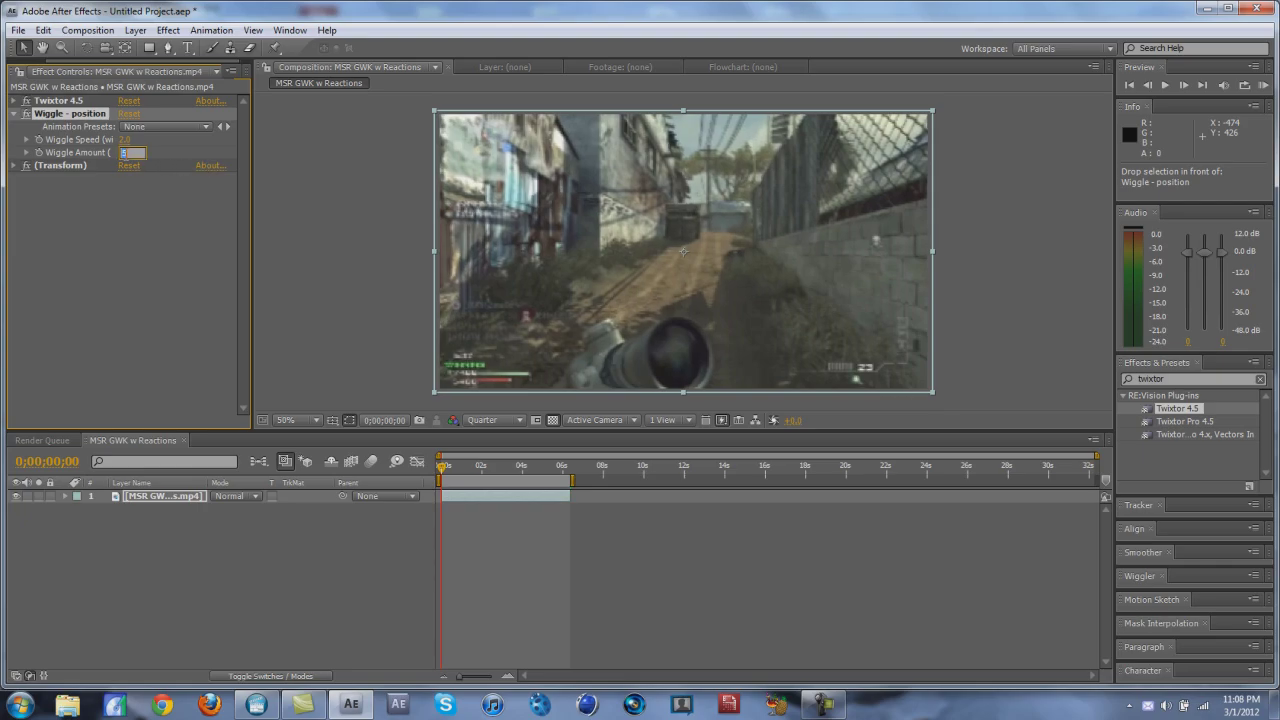
{"action": "type", "text": "7"}
{"action": "key", "text": "Return"}
{"action": "left_click_drag", "start_coordinate": [934, 398], "coordinate": [930, 396]}
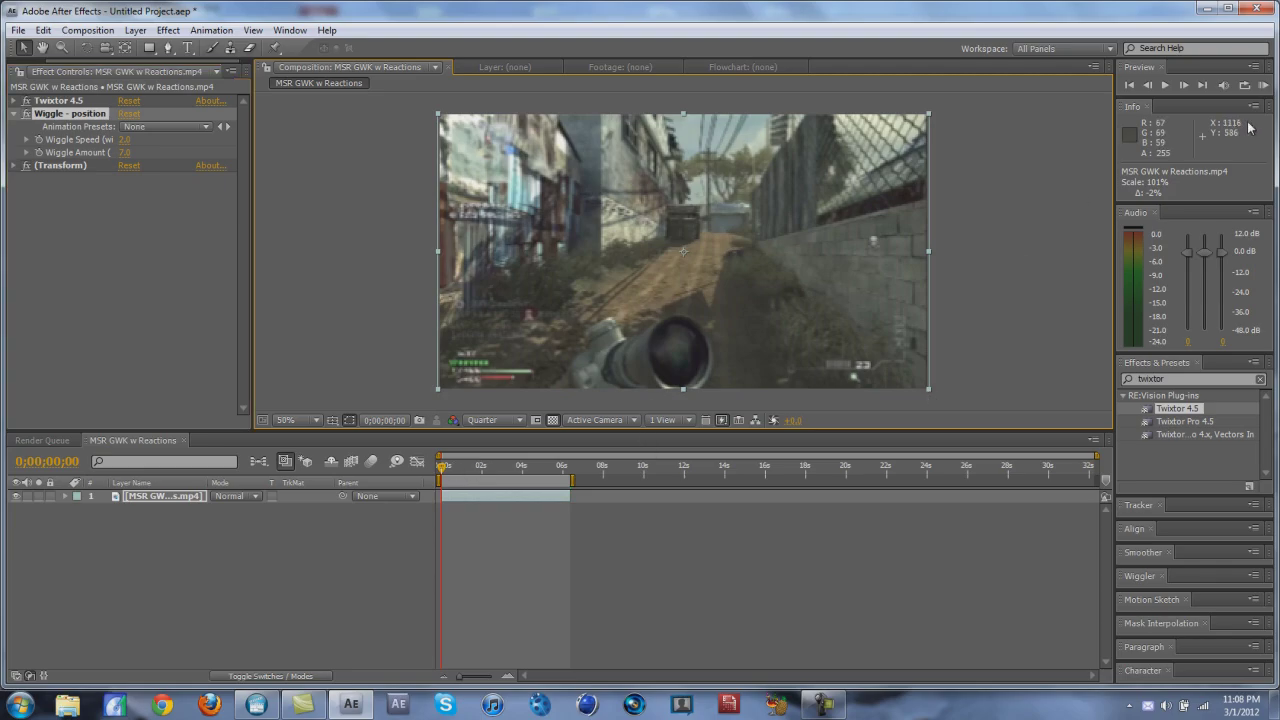
Run a RAM preview of the composition with Twixtor slow-motion and wiggle shake.
{"action": "left_click", "coordinate": [1263, 85]}
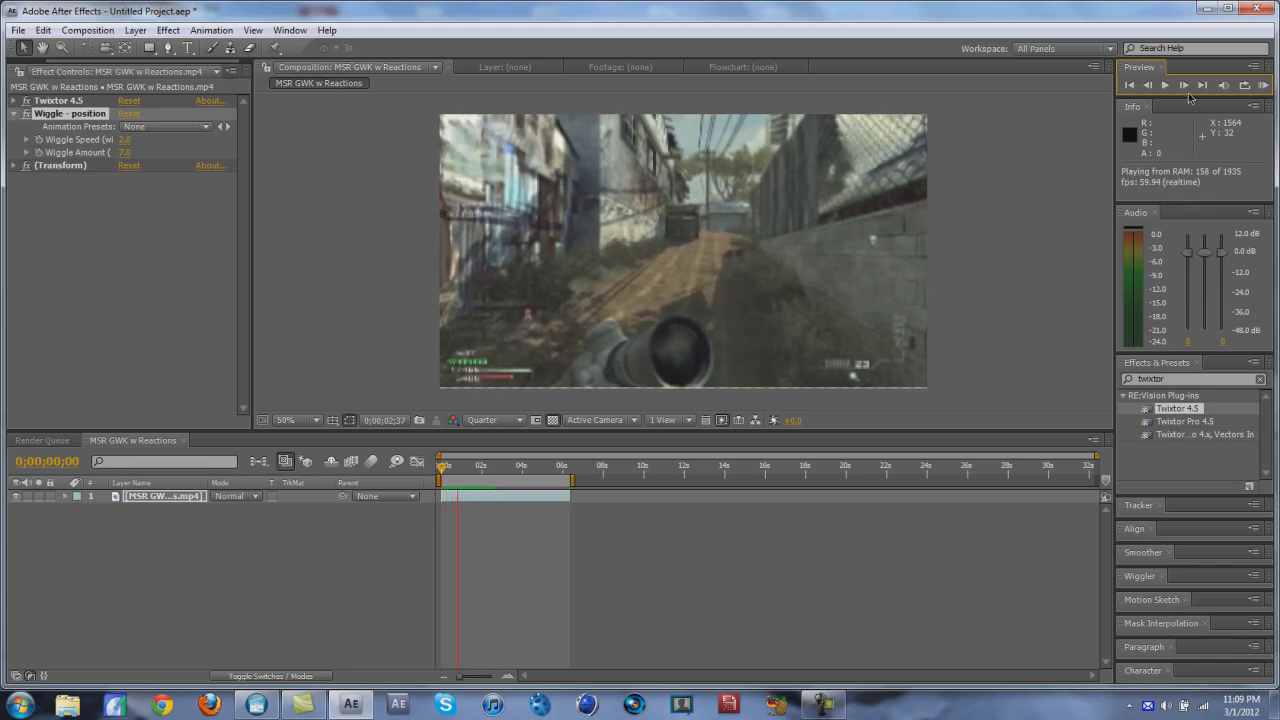
Stop the RAM preview and return to the Project items list.
{"action": "left_click", "coordinate": [1201, 66]}
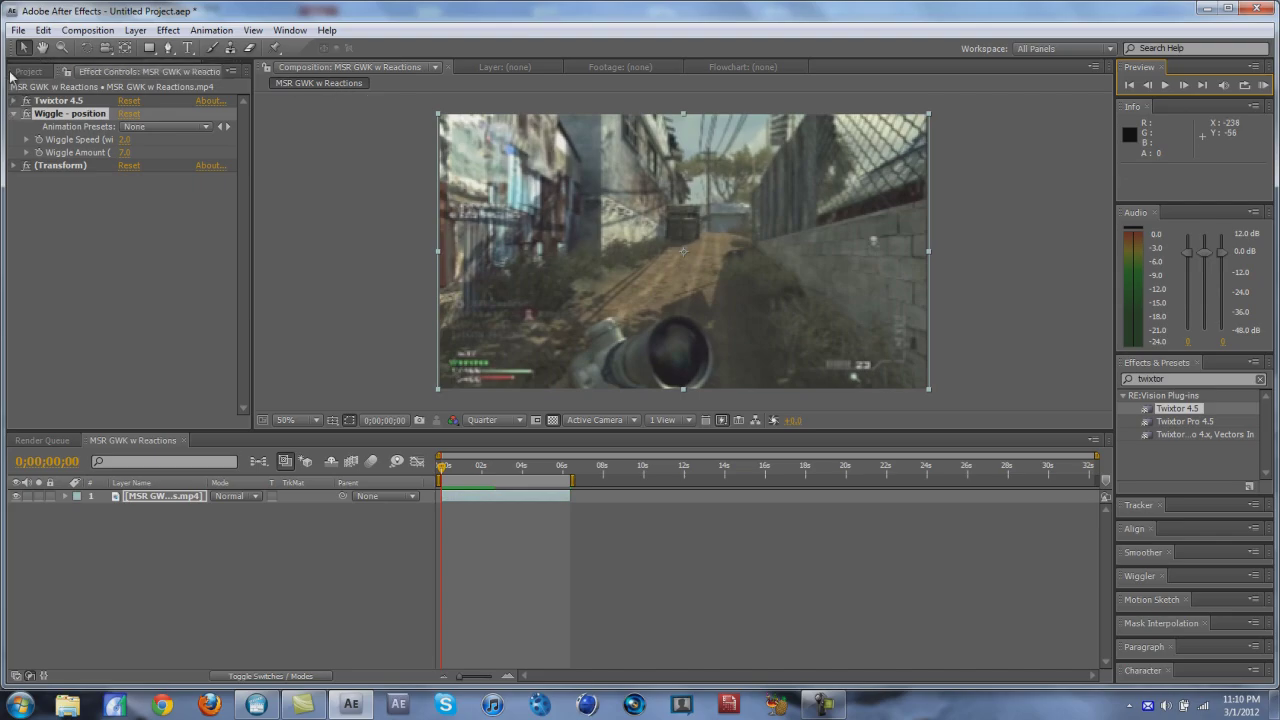
{"action": "left_click", "coordinate": [20, 71]}
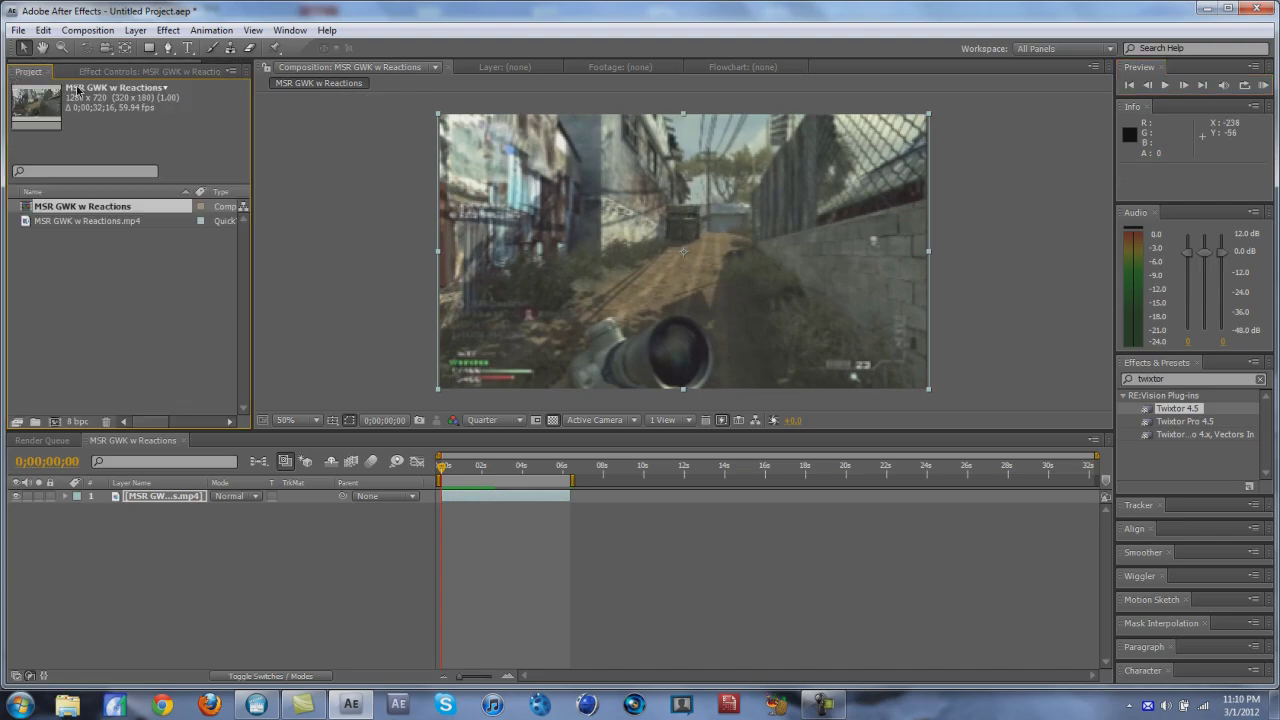